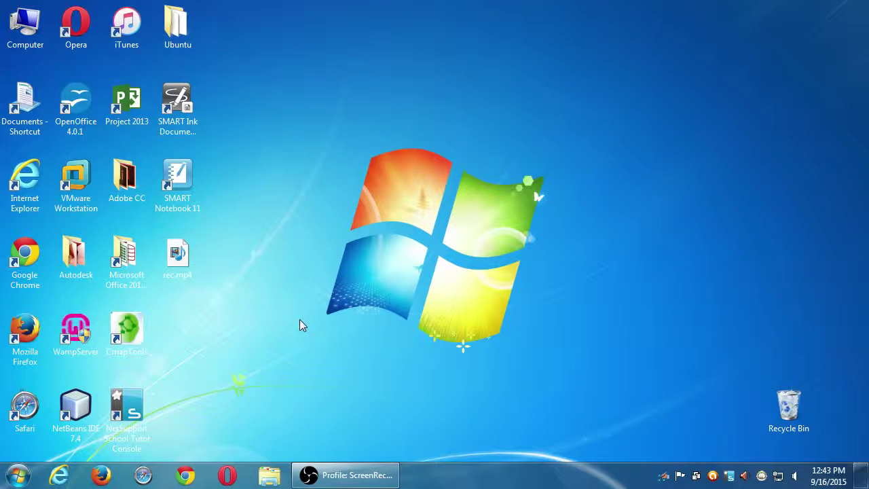
Step: Bring up Chrome on the sdce.edu homepage, select its address, and start Magnifier
left_click(186, 478)
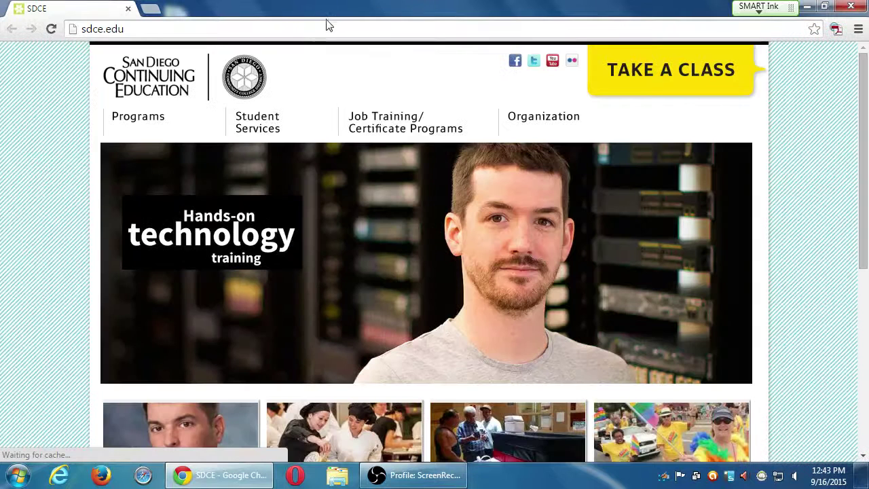
left_click(326, 26)
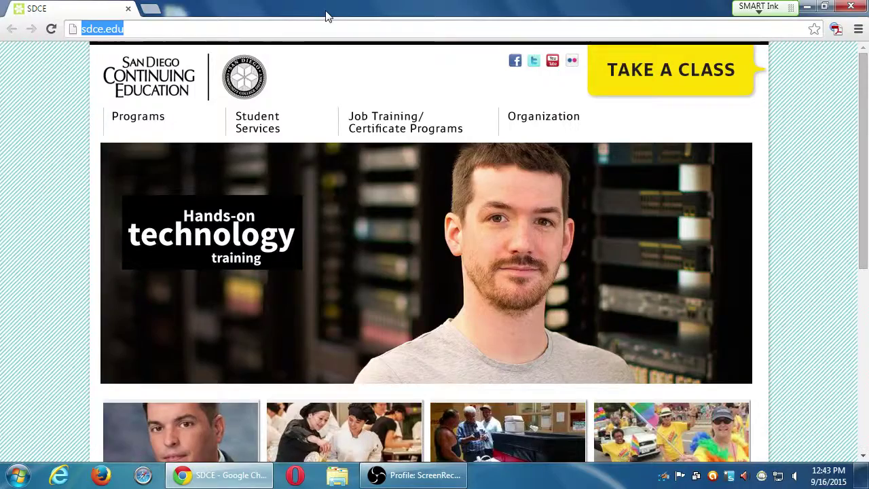
key("super+plus")
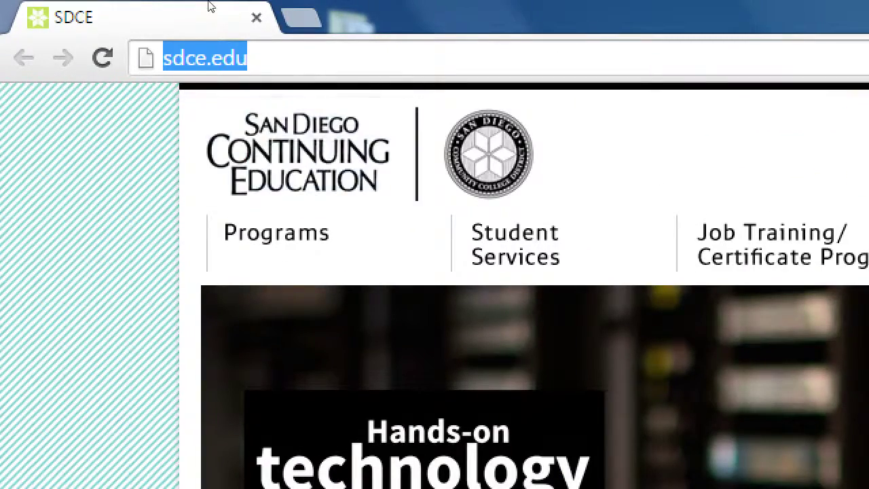
Step: Go to twitter.com via the address bar suggestion
type("twitter.co")
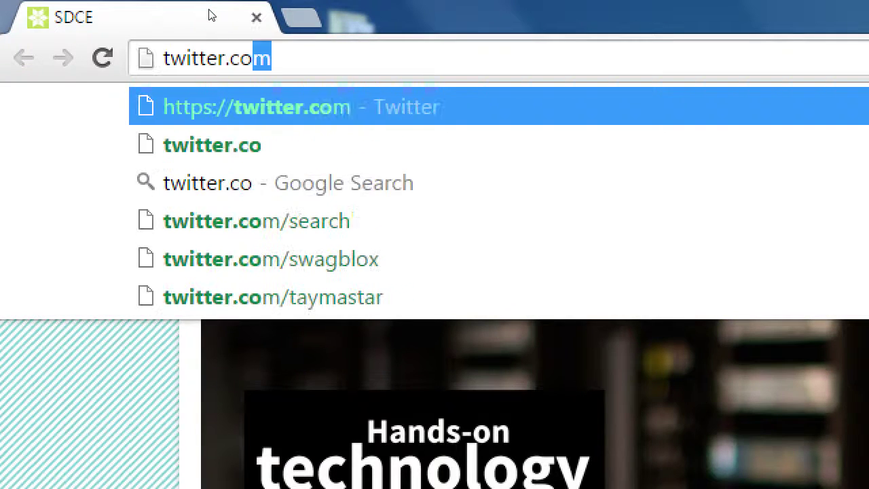
key("Return")
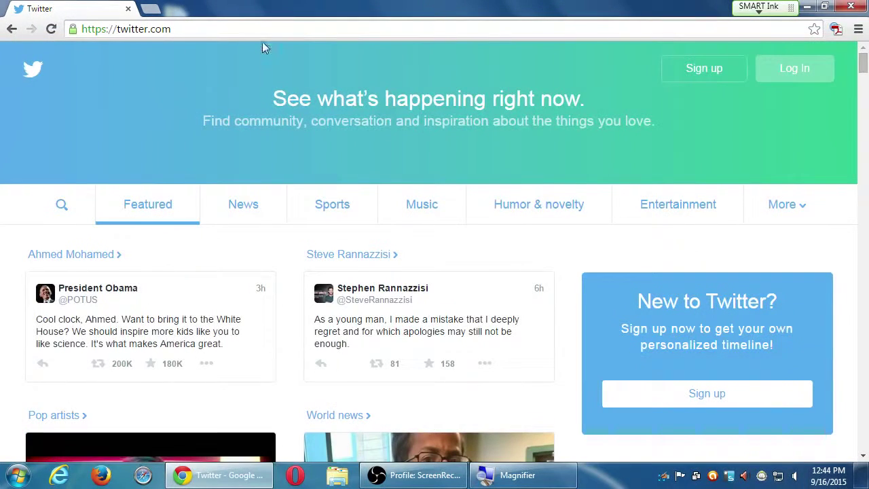
Step: Scroll the Featured page to the Tech CEOs, investors & startups cards
scroll(536, 329, "down", 4)
scroll(538, 326, "up", 1)
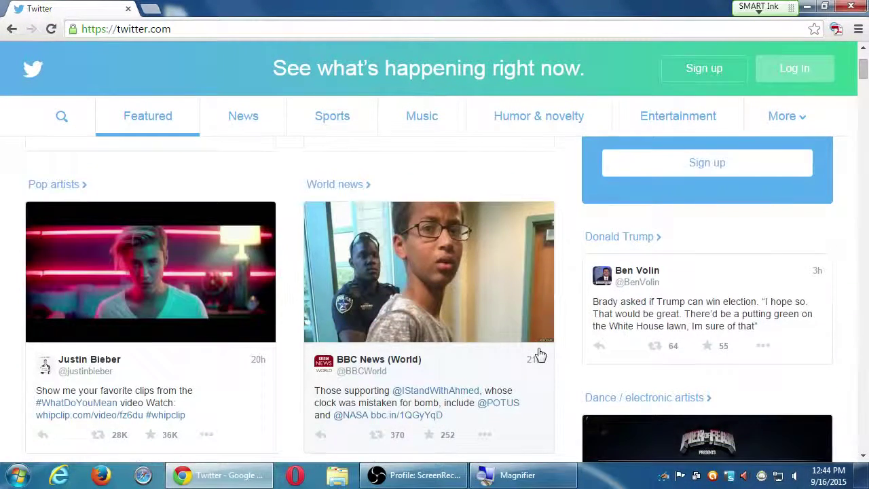
scroll(538, 330, "down", 2)
scroll(537, 351, "down", 3)
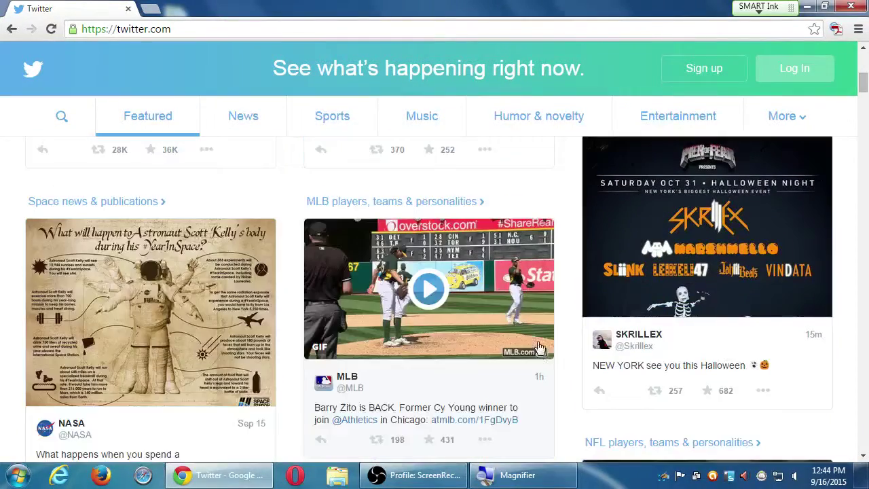
scroll(538, 349, "up", 1)
scroll(539, 347, "down", 2)
scroll(537, 347, "down", 6)
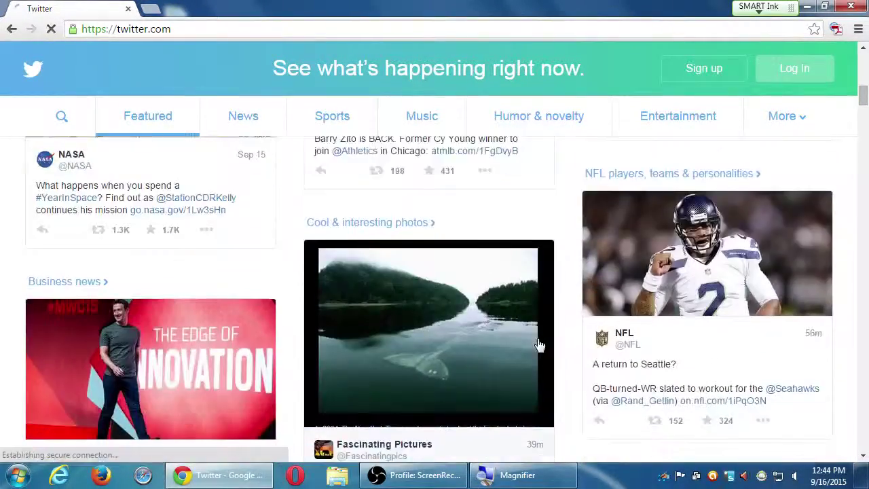
scroll(540, 345, "up", 1)
scroll(540, 344, "up", 3)
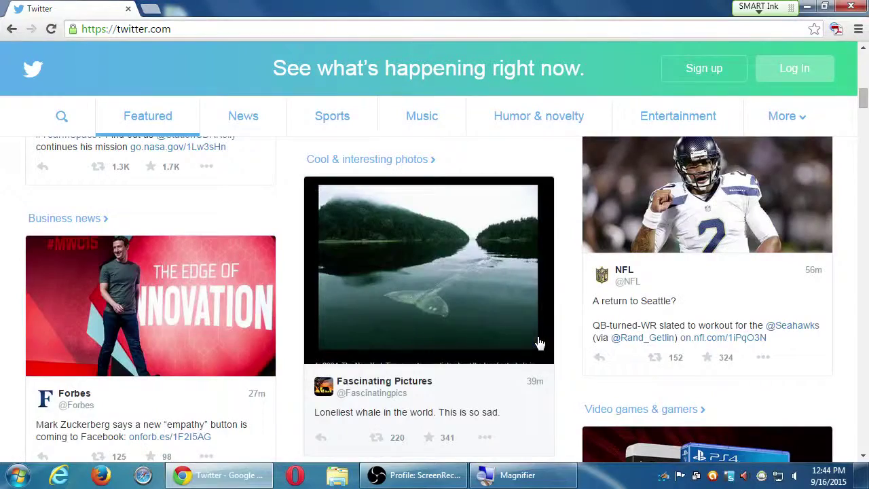
scroll(540, 344, "down", 10)
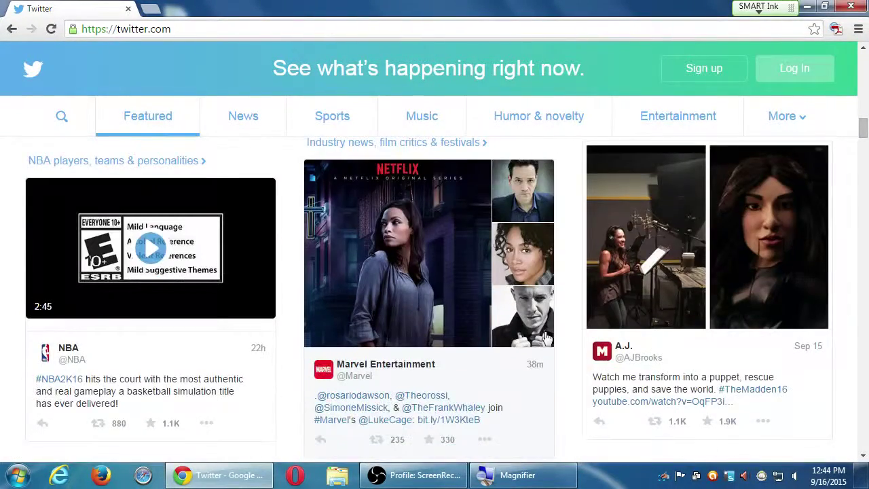
Step: Scroll on past Automakers & reviewers to Celebrity news and R&B / soul artists
scroll(540, 345, "down", 2)
scroll(547, 339, "down", 2)
scroll(547, 339, "down", 3)
scroll(547, 339, "up", 1)
scroll(548, 338, "down", 4)
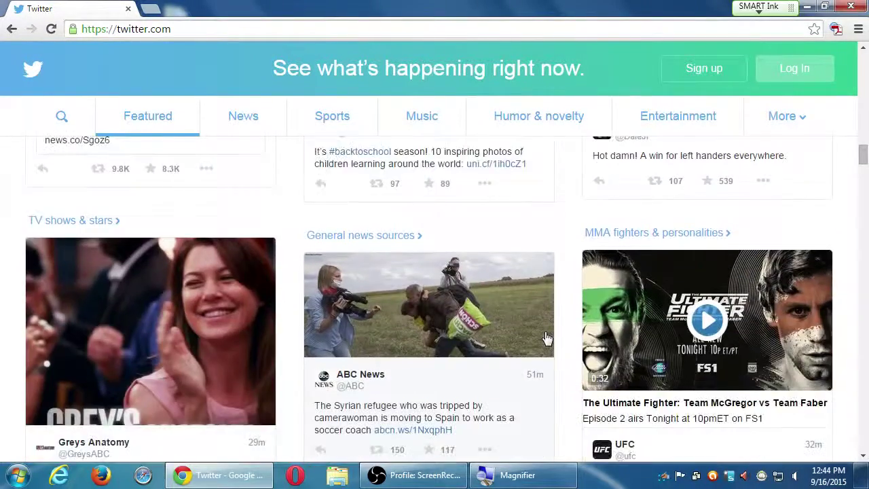
scroll(547, 338, "down", 4)
scroll(548, 339, "down", 1)
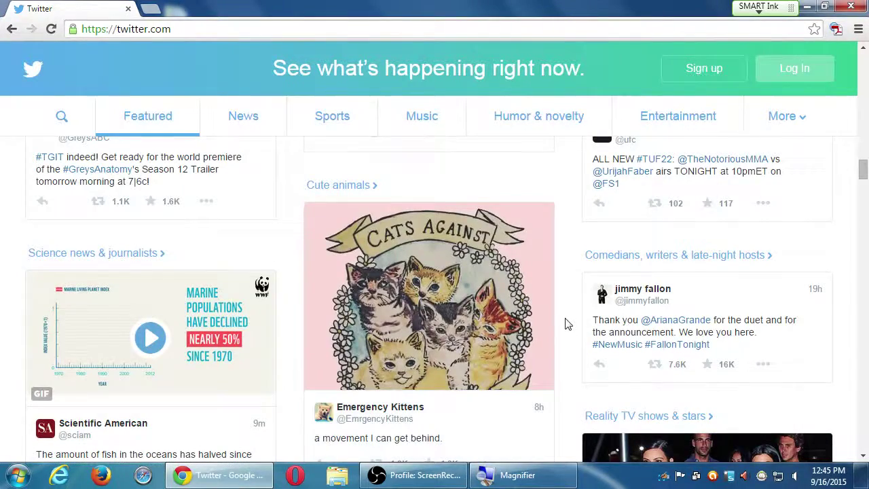
scroll(569, 324, "down", 4)
scroll(571, 323, "down", 5)
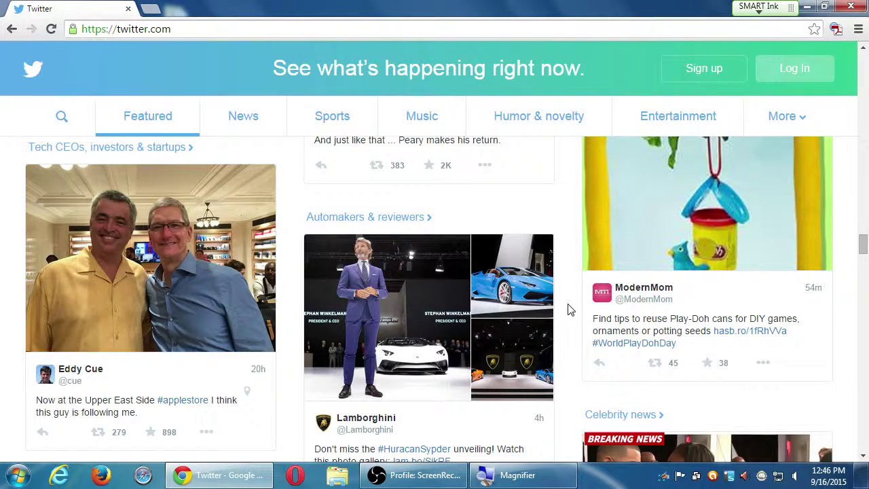
Step: Scroll to the Condé Nast Traveler, Alton Brown and Snoop Dogg tweets, and the Weather and College football cards
scroll(570, 309, "down", 1)
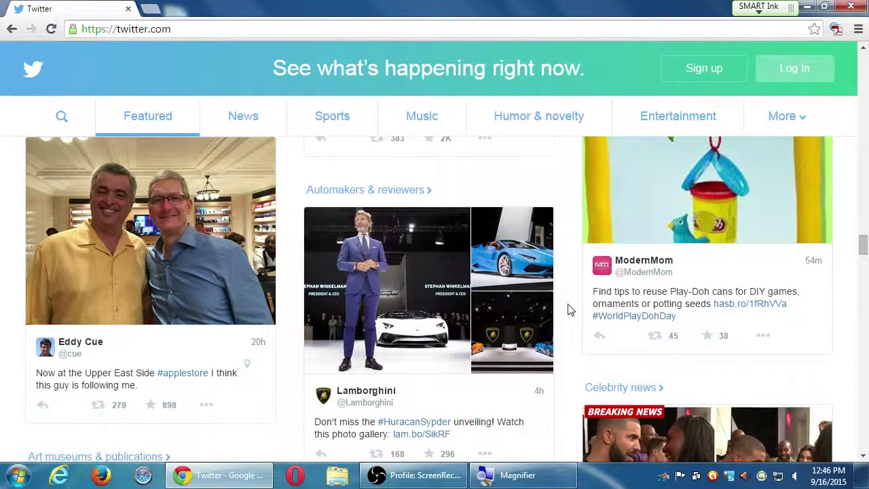
scroll(570, 310, "down", 1)
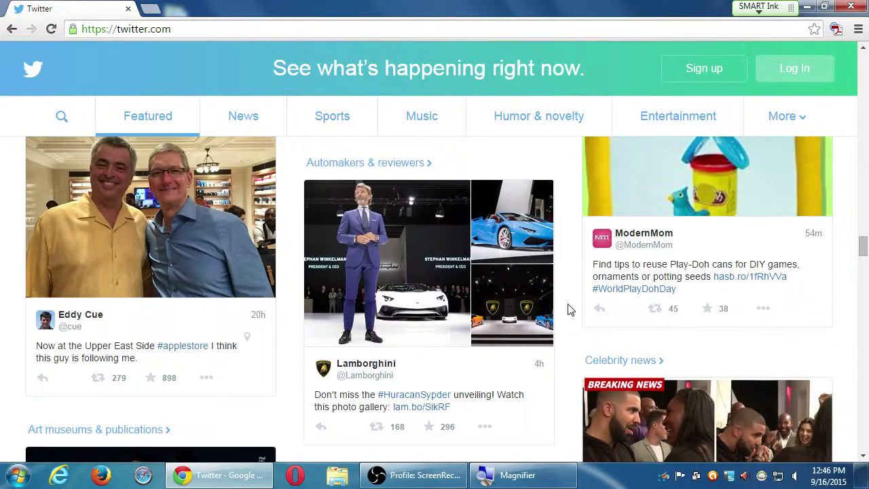
scroll(570, 310, "down", 3)
scroll(570, 309, "down", 10)
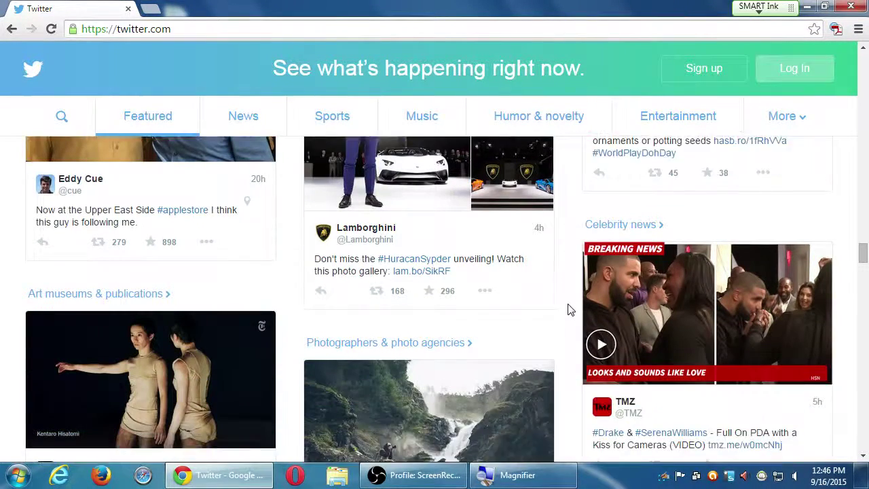
scroll(570, 310, "down", 9)
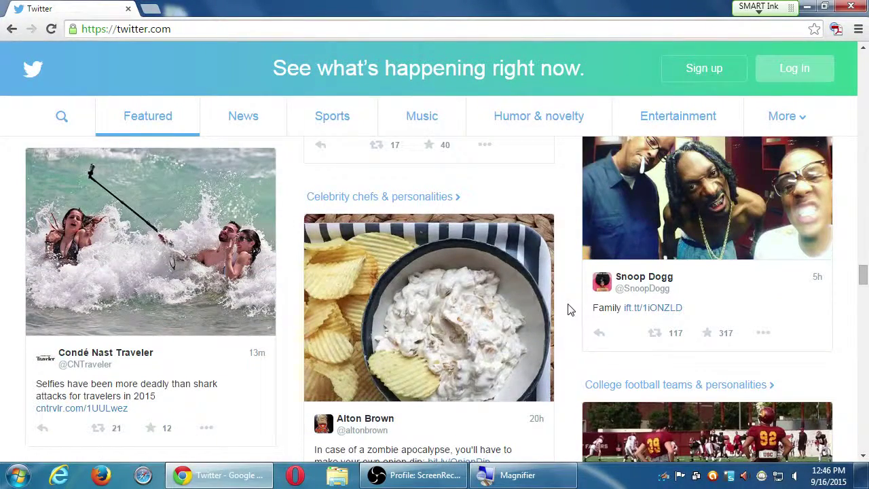
scroll(570, 310, "down", 1)
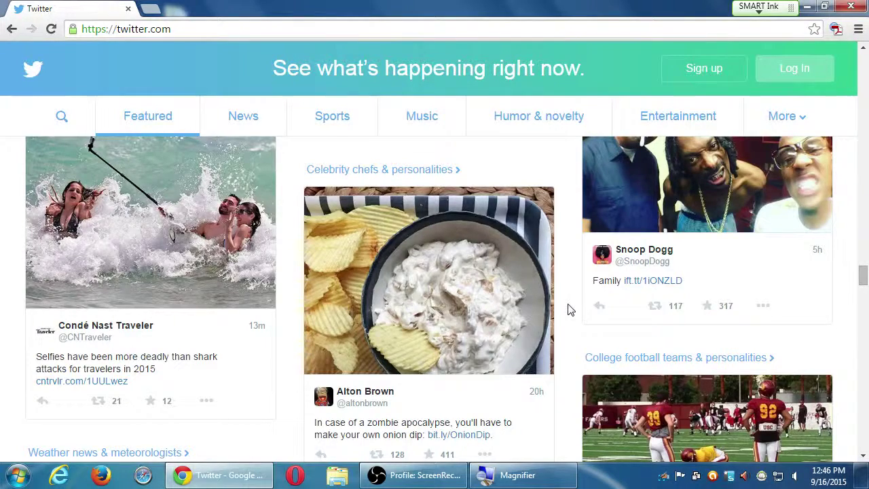
scroll(570, 310, "down", 1)
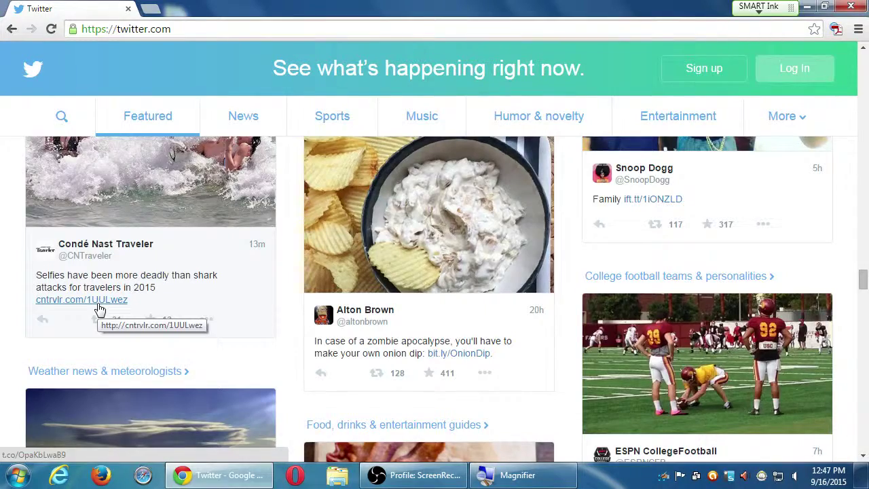
Step: Scroll to the ESPN CollegeFootball tweet about Jake Olson joining USC
scroll(421, 435, "down", 3)
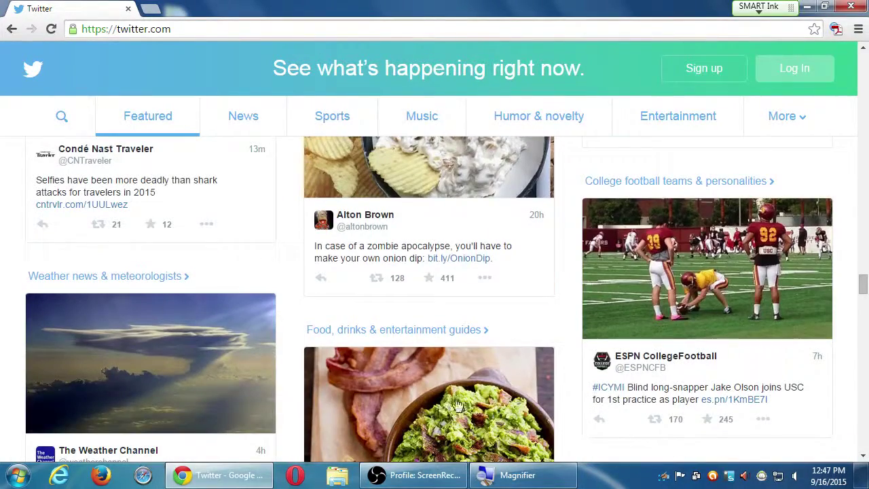